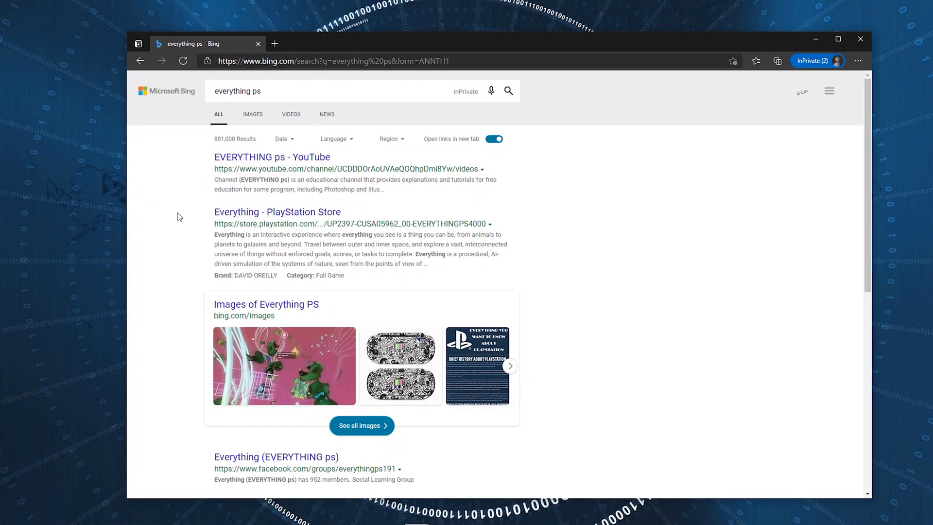
Browse the EVERYTHING ps channel's Home, Videos and Playlists pages from the search result
{"action": "left_click", "coordinate": [271, 157]}
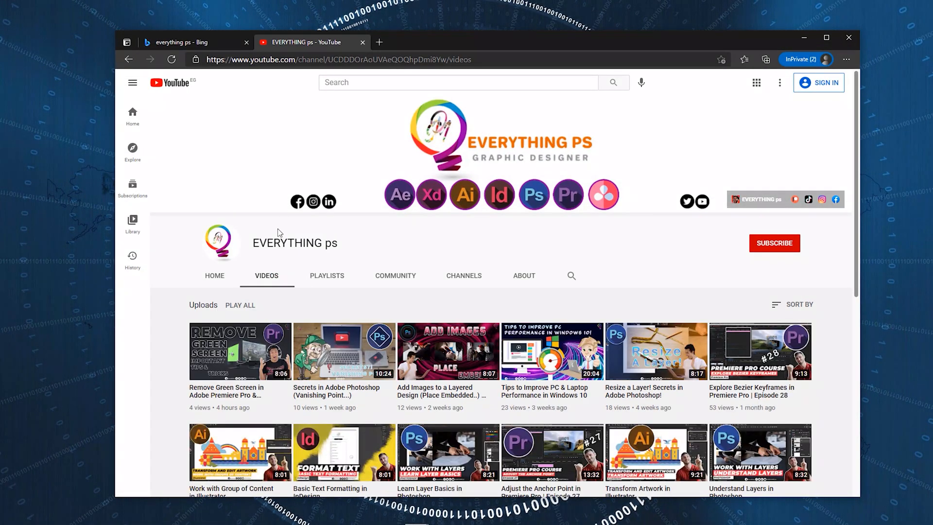
{"action": "left_click", "coordinate": [214, 275]}
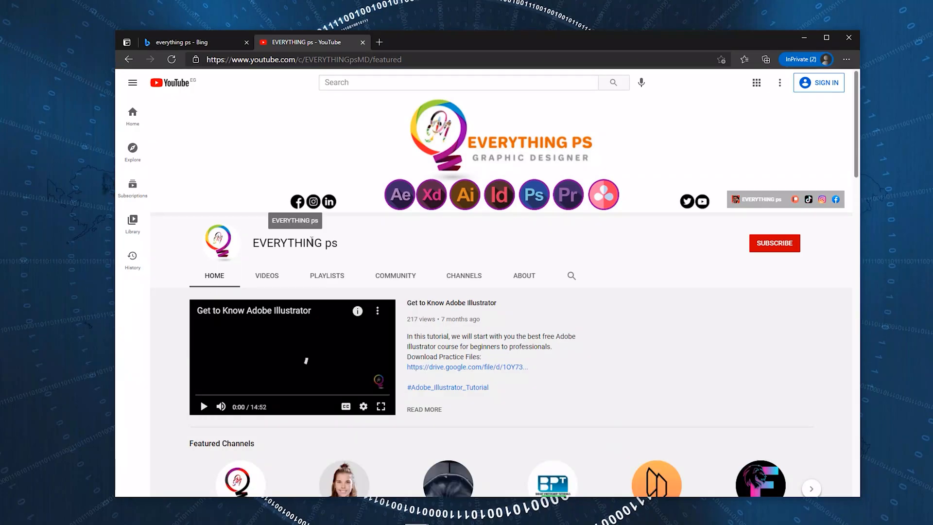
{"action": "scroll", "coordinate": [644, 383], "scroll_direction": "down", "scroll_amount": 15}
{"action": "scroll", "coordinate": [645, 383], "scroll_direction": "down", "scroll_amount": 5}
{"action": "scroll", "coordinate": [644, 383], "scroll_direction": "up", "scroll_amount": 12}
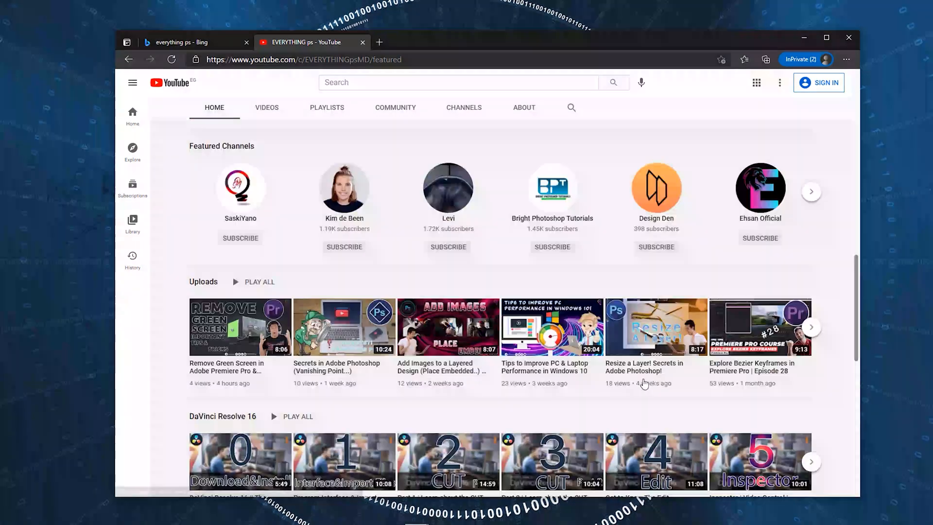
{"action": "scroll", "coordinate": [645, 383], "scroll_direction": "up", "scroll_amount": 5}
{"action": "left_click", "coordinate": [266, 276]}
{"action": "left_click", "coordinate": [327, 275]}
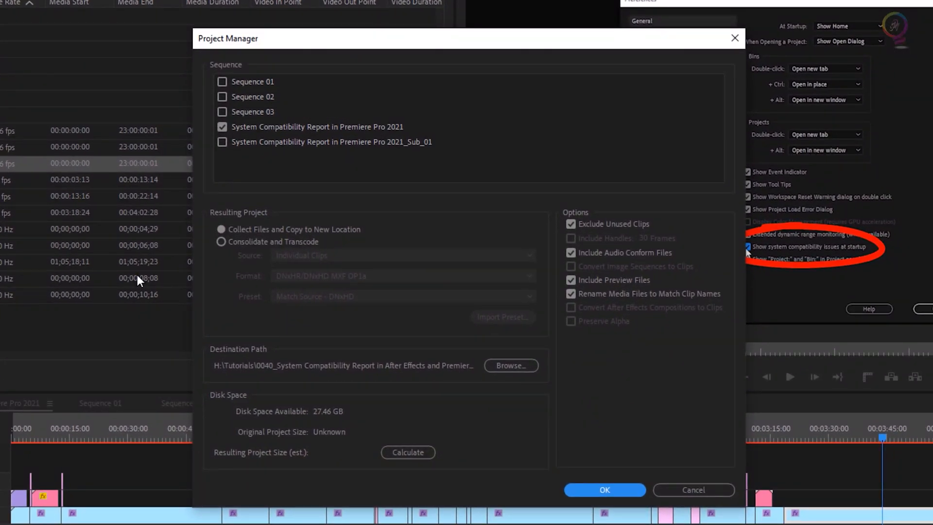
Mark the System Compatibility Report sequence for Collect Files and Copy to New Location
{"action": "left_click", "coordinate": [225, 125]}
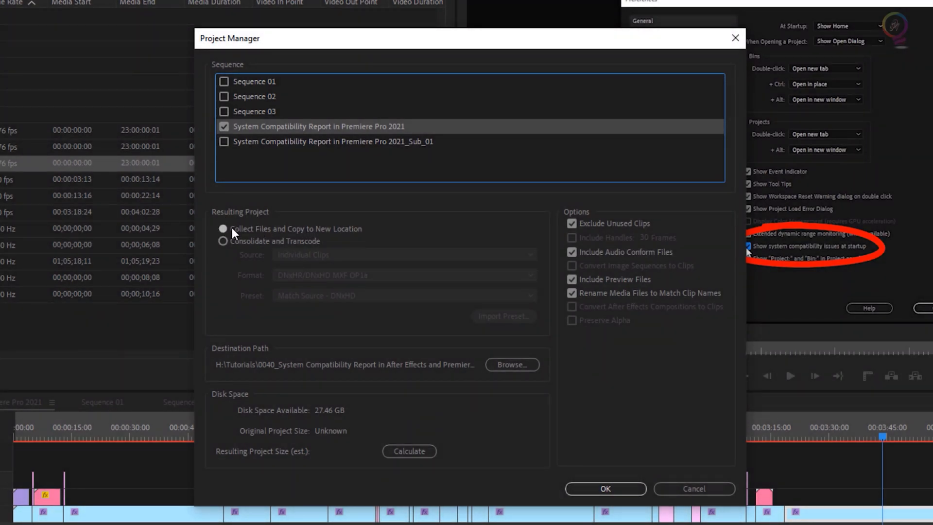
{"action": "left_click", "coordinate": [224, 229]}
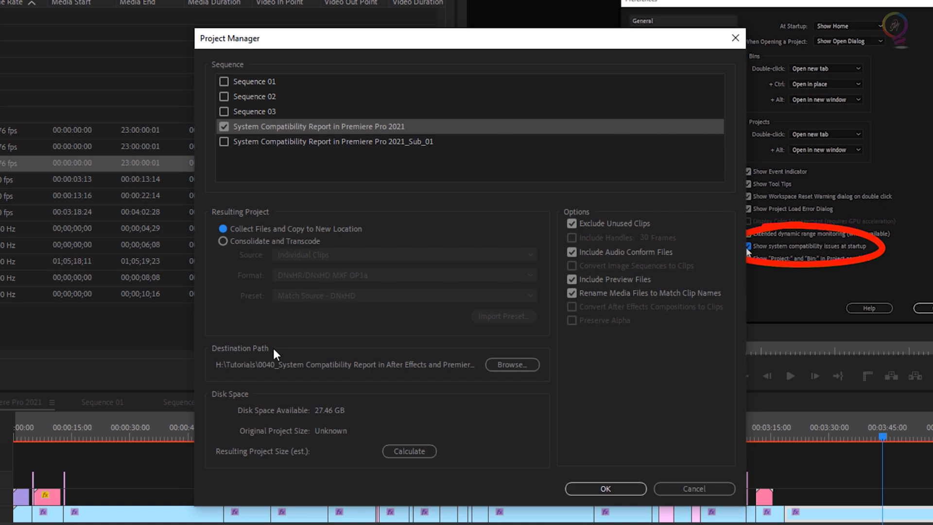
Choose Music > Export All Project Files in Adobe Premiere > Pr as the destination folder
{"action": "left_click", "coordinate": [513, 366]}
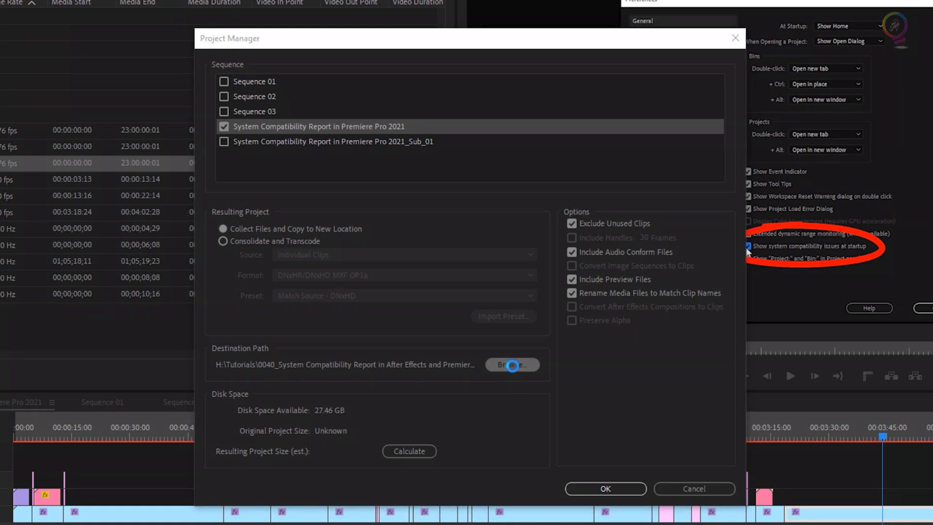
{"action": "double_click", "coordinate": [517, 201]}
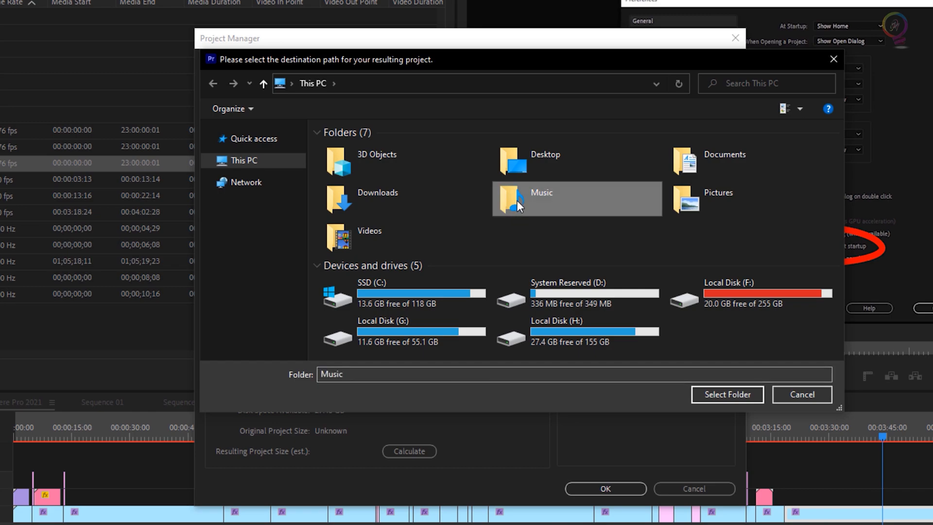
{"action": "left_click", "coordinate": [521, 212]}
{"action": "double_click", "coordinate": [531, 213]}
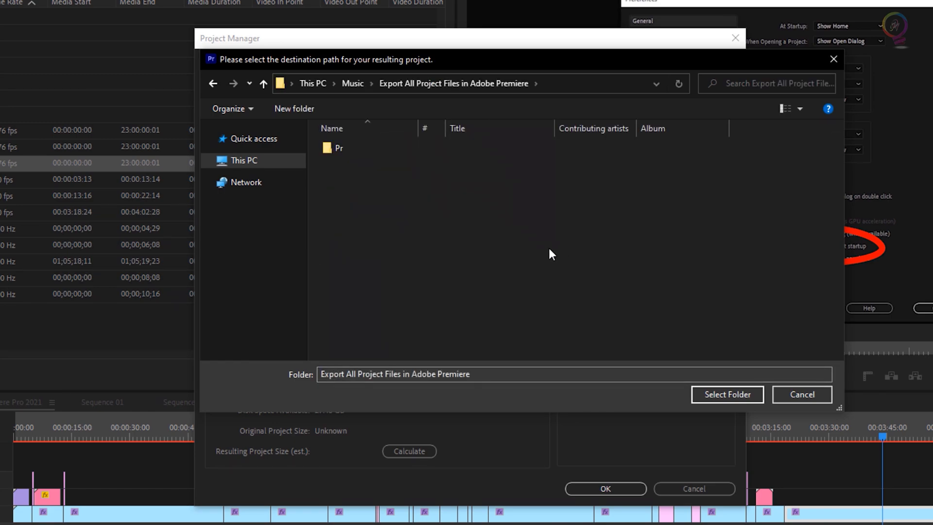
{"action": "double_click", "coordinate": [346, 151]}
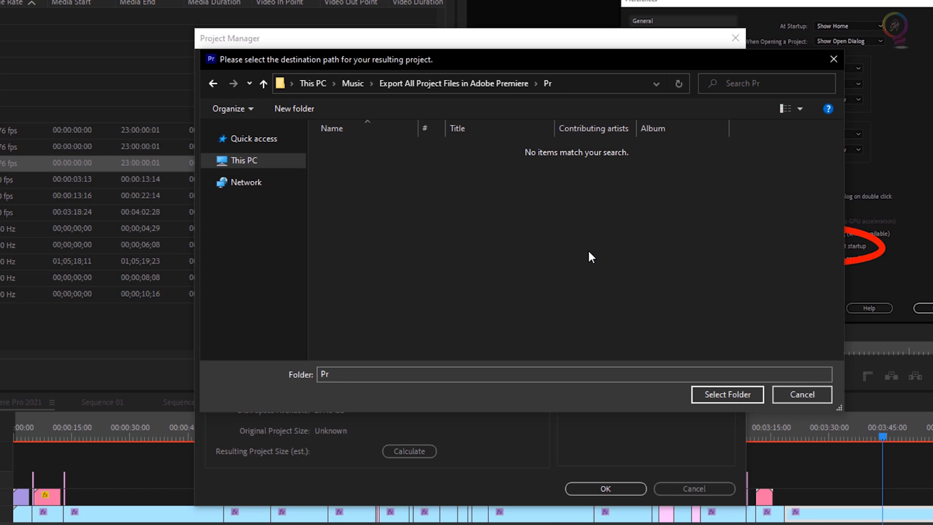
{"action": "left_click", "coordinate": [726, 398]}
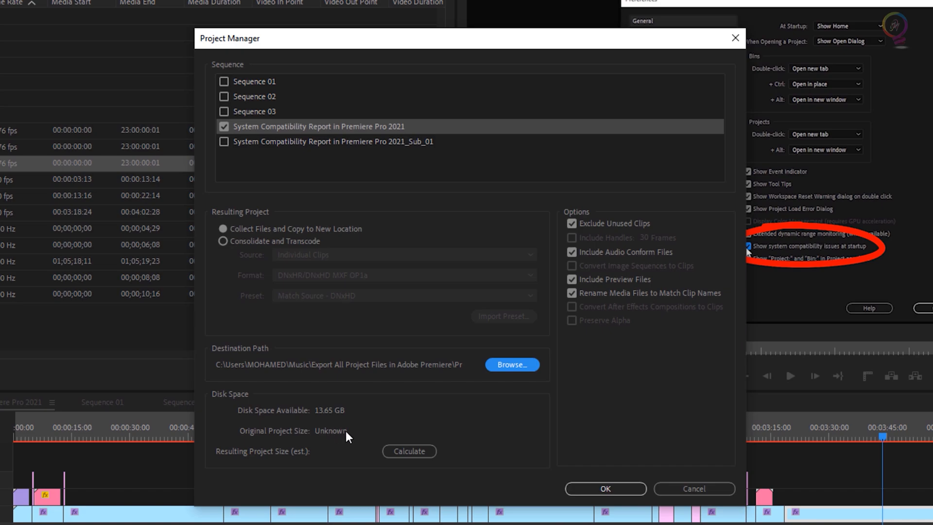
Calculate the resulting project size (770.44 MB) and confirm to start collecting
{"action": "left_click", "coordinate": [416, 452]}
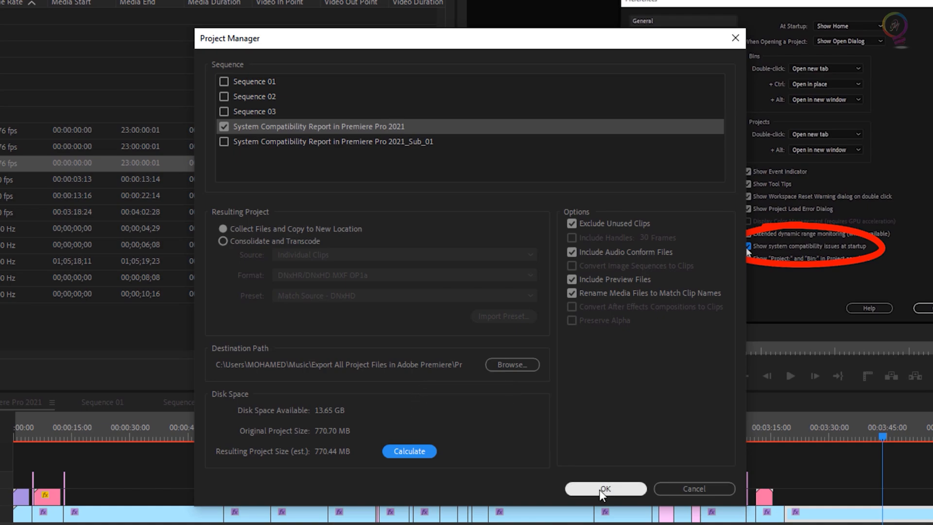
{"action": "left_click", "coordinate": [599, 489]}
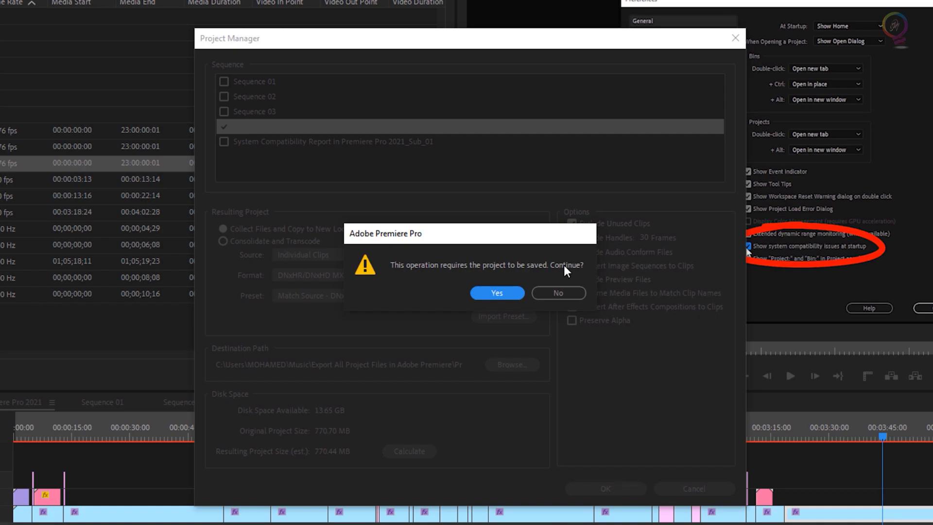
Agree to save the project so Project Manager copies it into Copied_system compatibility report 2021_1
{"action": "left_click", "coordinate": [496, 293]}
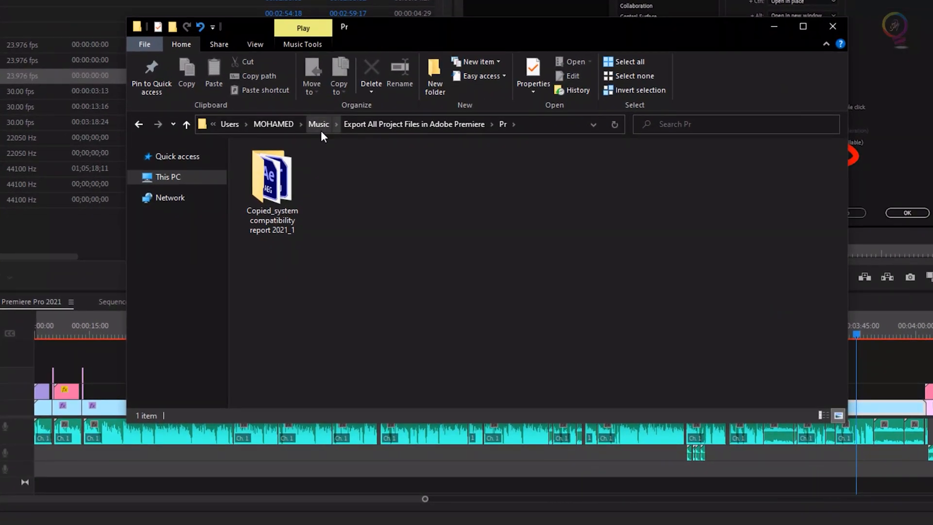
View the 30 collected files in Copied_system compatibility report 2021_1 as large icons
{"action": "left_click", "coordinate": [288, 196]}
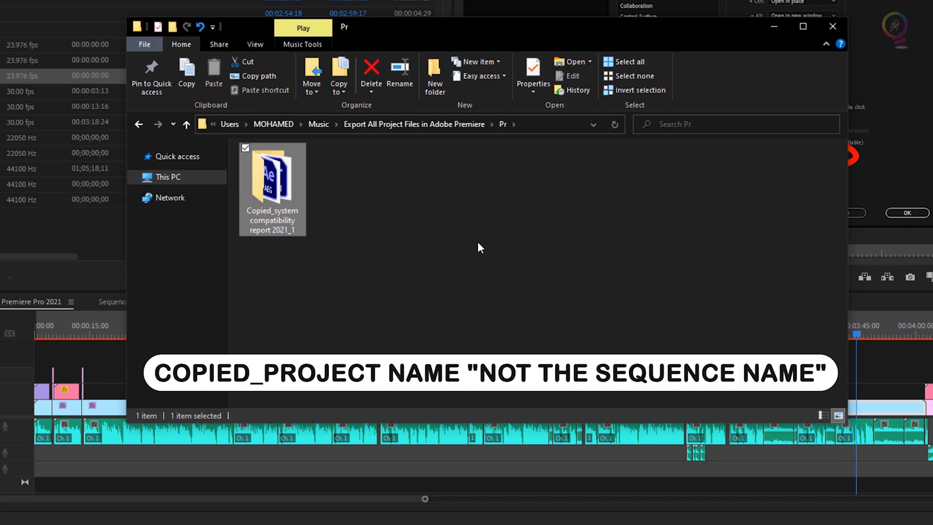
{"action": "key", "text": "Return"}
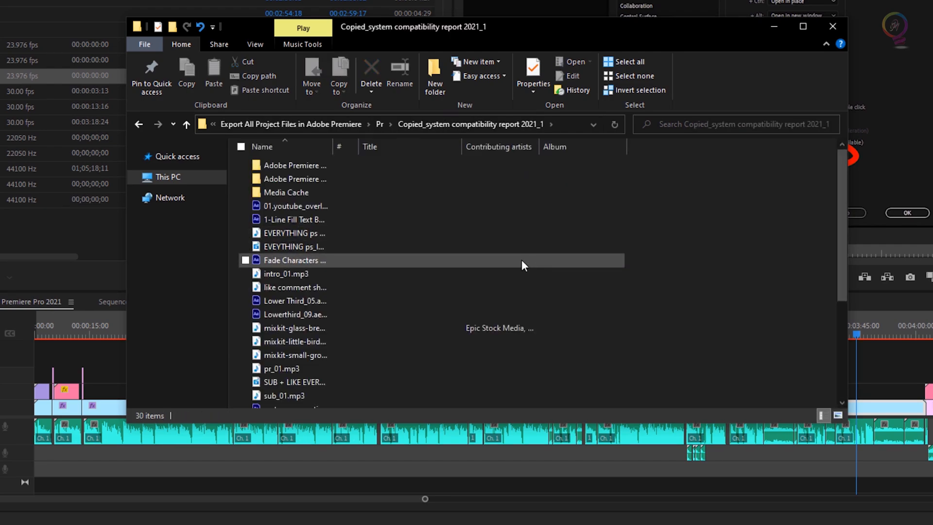
{"action": "scroll", "coordinate": [522, 260], "scroll_direction": "down", "scroll_amount": 4}
{"action": "scroll", "coordinate": [392, 364], "scroll_direction": "up", "scroll_amount": 5}
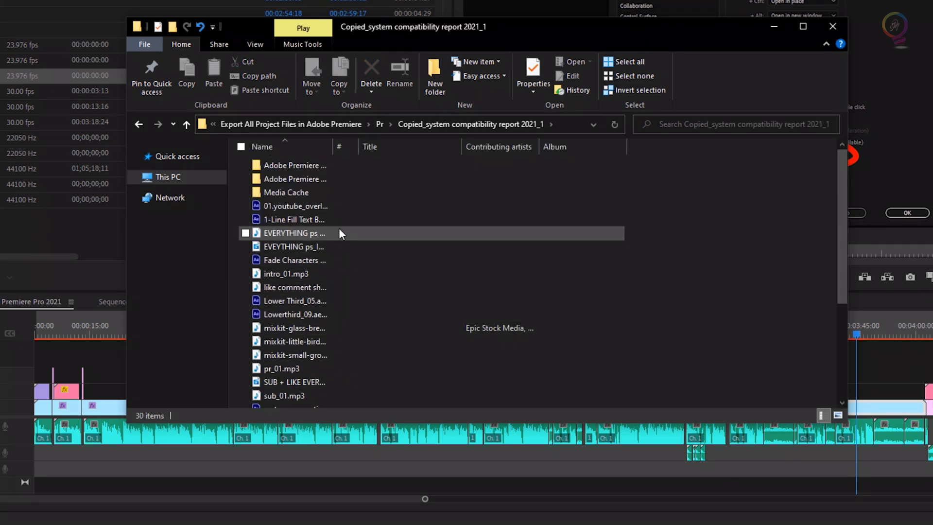
{"action": "key", "text": "ctrl+shift+2"}
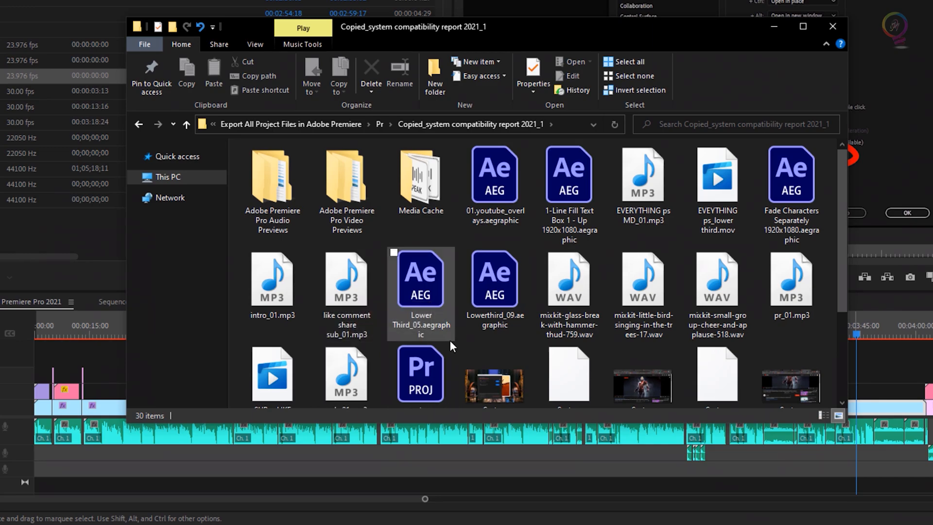
{"action": "scroll", "coordinate": [437, 292], "scroll_direction": "down", "scroll_amount": 3}
{"action": "scroll", "coordinate": [438, 292], "scroll_direction": "down", "scroll_amount": 3}
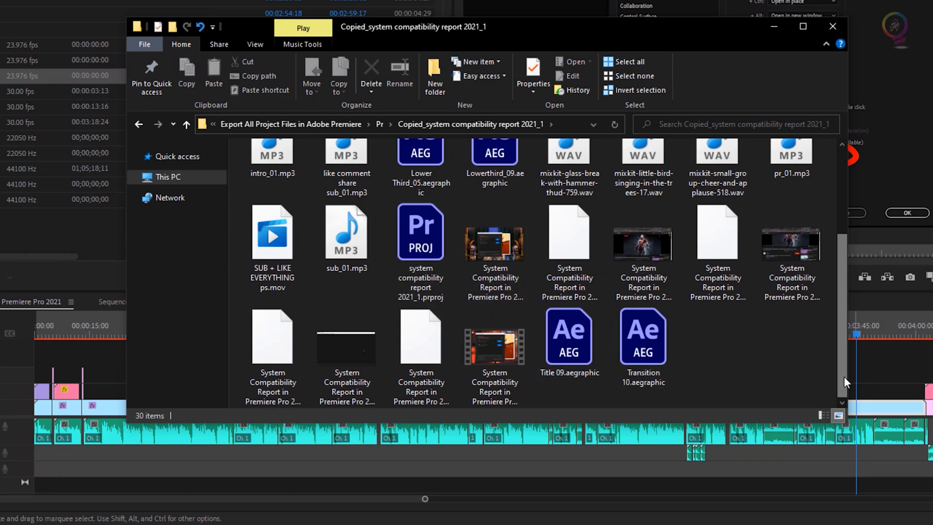
{"action": "left_click_drag", "start_coordinate": [840, 373], "coordinate": [842, 244]}
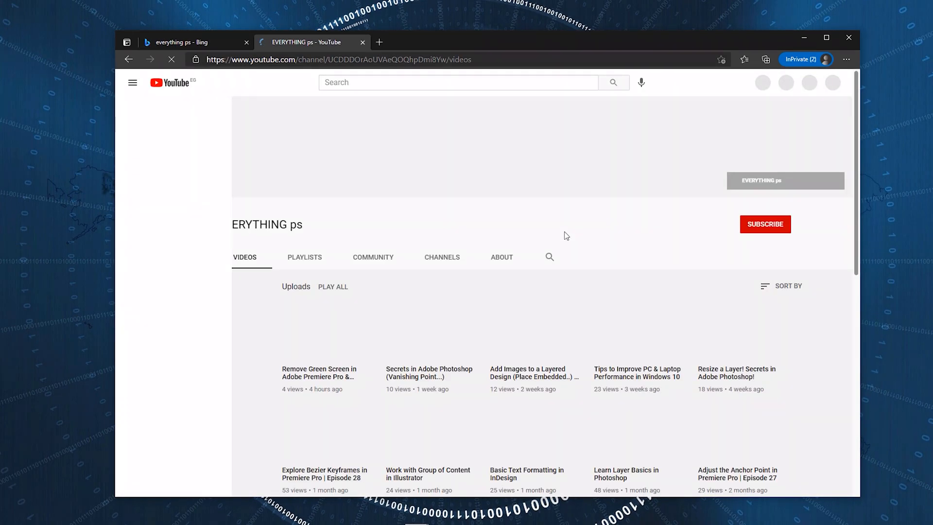
Revisit the EVERYTHING ps channel's Home, Playlists and Community pages
{"action": "left_click", "coordinate": [133, 84]}
{"action": "left_click", "coordinate": [214, 275]}
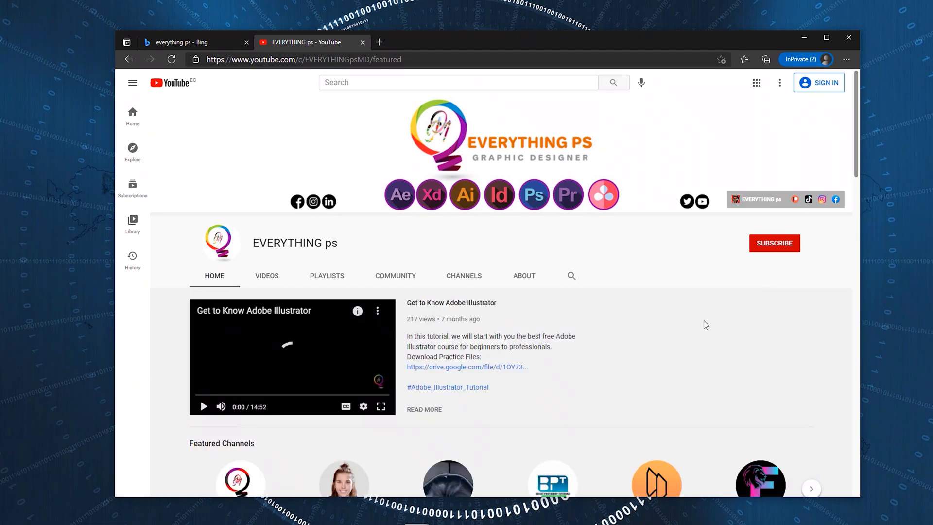
{"action": "scroll", "coordinate": [705, 326], "scroll_direction": "down", "scroll_amount": 10}
{"action": "scroll", "coordinate": [707, 325], "scroll_direction": "down", "scroll_amount": 5}
{"action": "scroll", "coordinate": [706, 325], "scroll_direction": "down", "scroll_amount": 5}
{"action": "scroll", "coordinate": [644, 380], "scroll_direction": "up", "scroll_amount": 15}
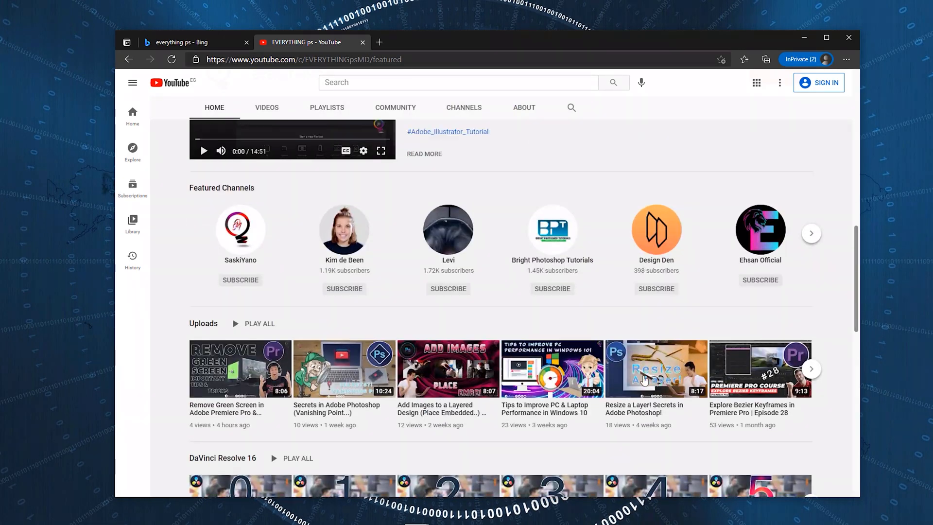
{"action": "scroll", "coordinate": [645, 380], "scroll_direction": "up", "scroll_amount": 5}
{"action": "left_click", "coordinate": [267, 276]}
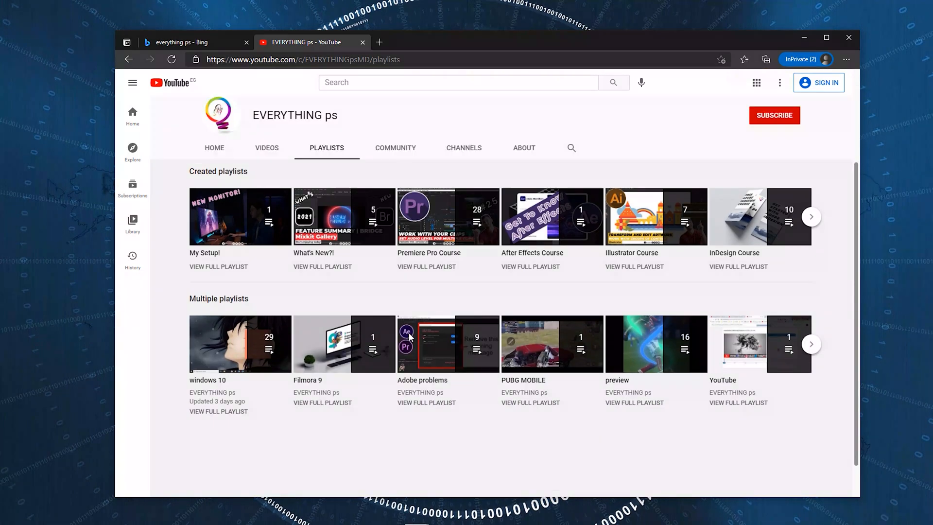
{"action": "left_click", "coordinate": [396, 275]}
{"action": "type", "text": "saskiy"}
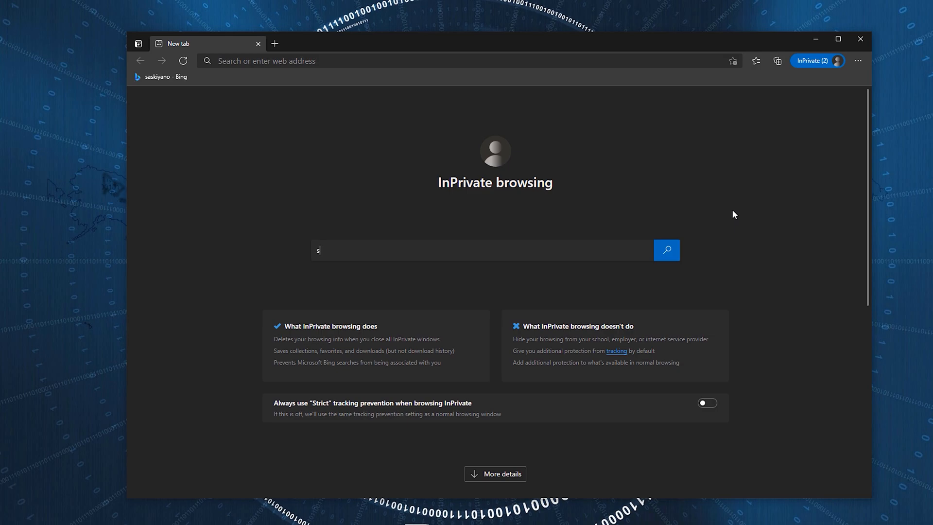
{"action": "type", "text": "ano"}
Search for saskiyano and open the SaskiYano YouTube channel
{"action": "key", "text": "Return"}
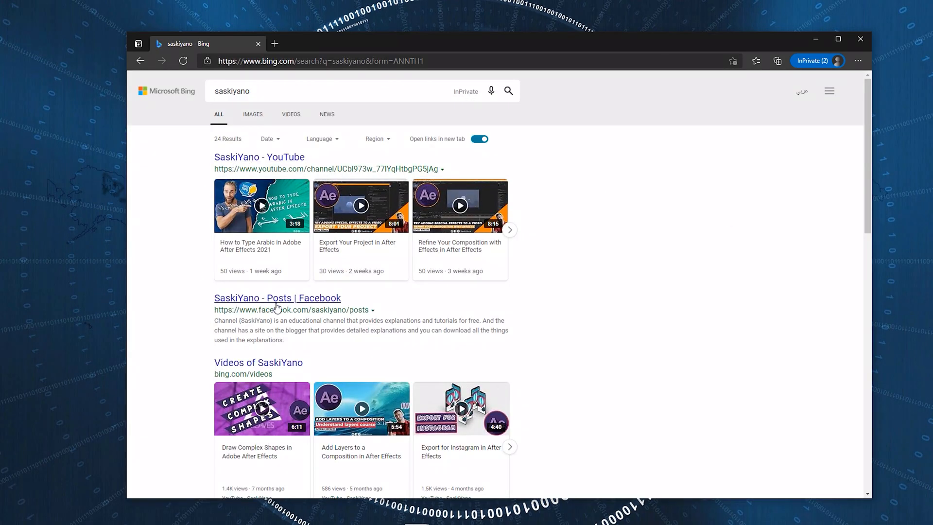
{"action": "scroll", "coordinate": [277, 309], "scroll_direction": "down", "scroll_amount": 3}
{"action": "scroll", "coordinate": [190, 365], "scroll_direction": "up", "scroll_amount": 3}
{"action": "left_click", "coordinate": [259, 157]}
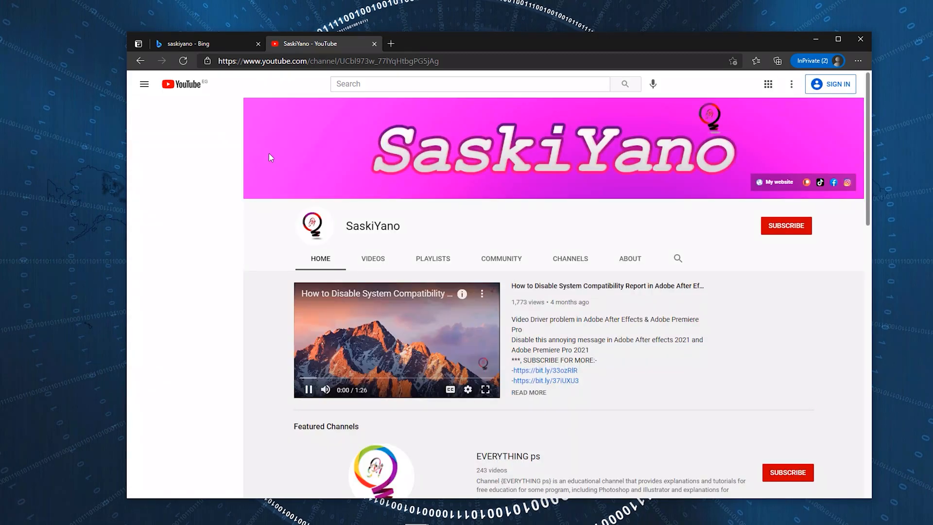
{"action": "scroll", "coordinate": [278, 387], "scroll_direction": "down", "scroll_amount": 5}
{"action": "scroll", "coordinate": [364, 364], "scroll_direction": "down", "scroll_amount": 5}
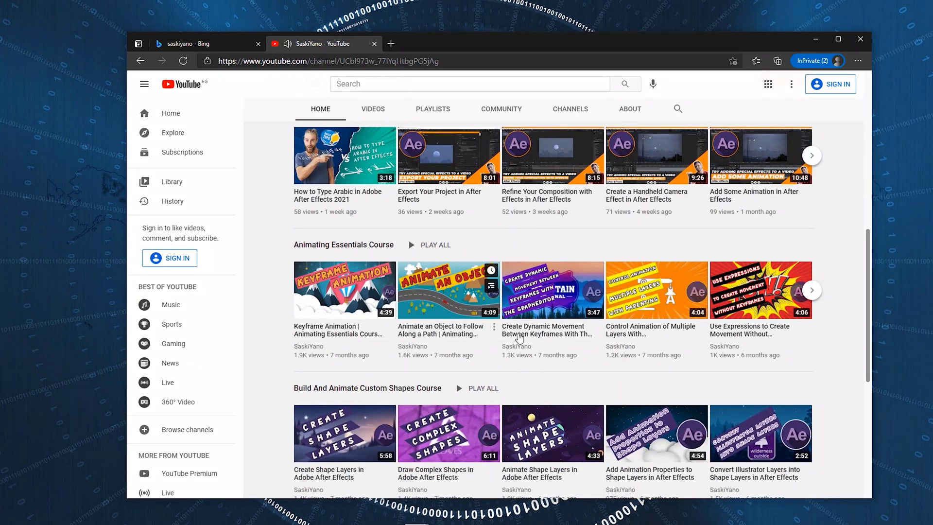